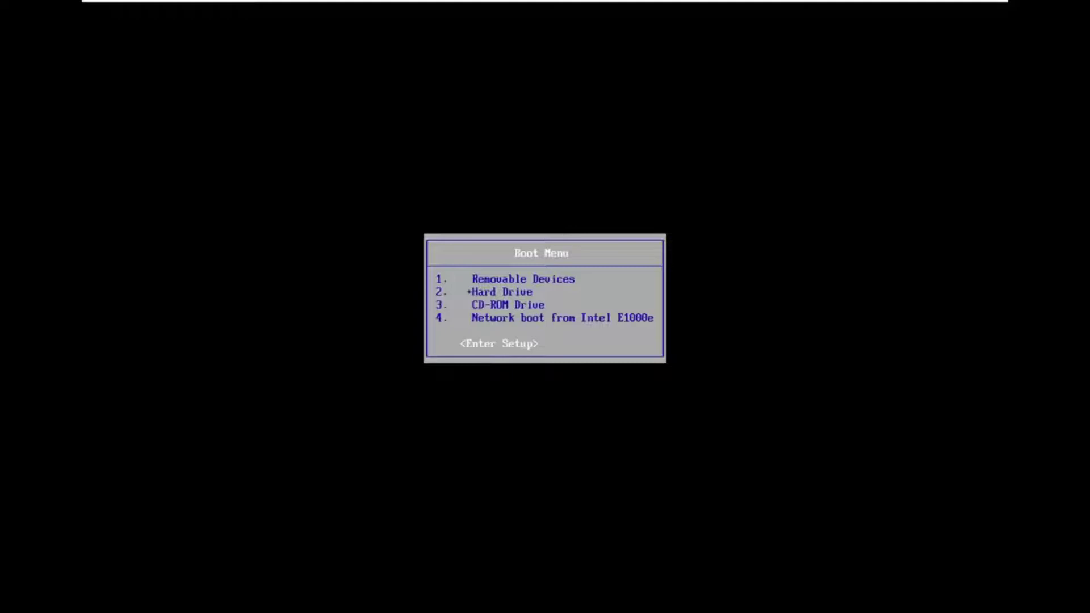
Step: Enter BIOS setup, look over the Advanced and Exit pages, and return to the boot order
key("Return")
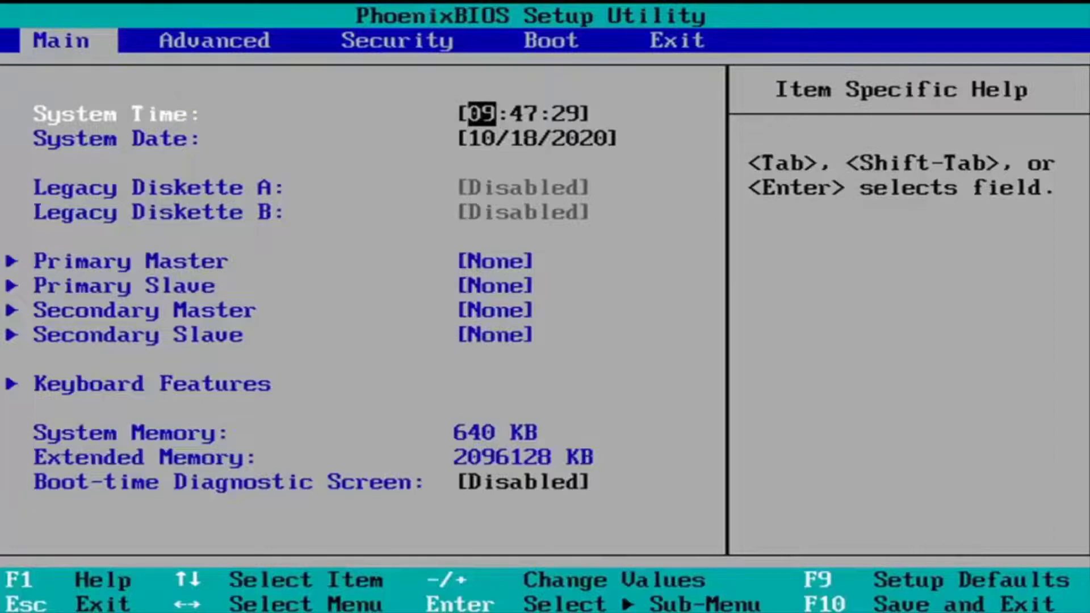
key("Right")
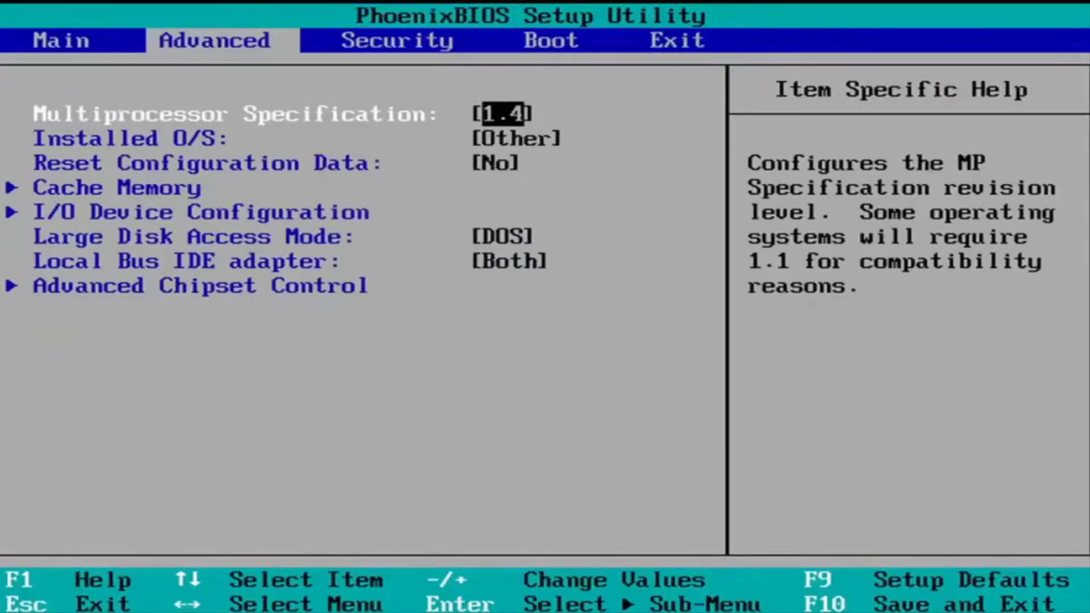
key("Right")
key("Right")
key("Right")
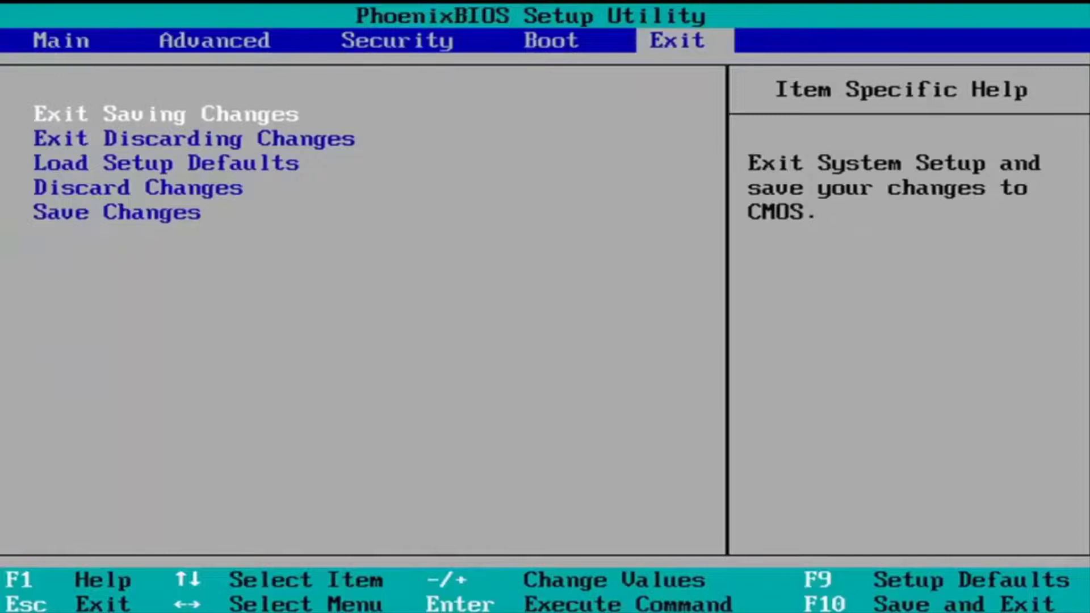
key("Left")
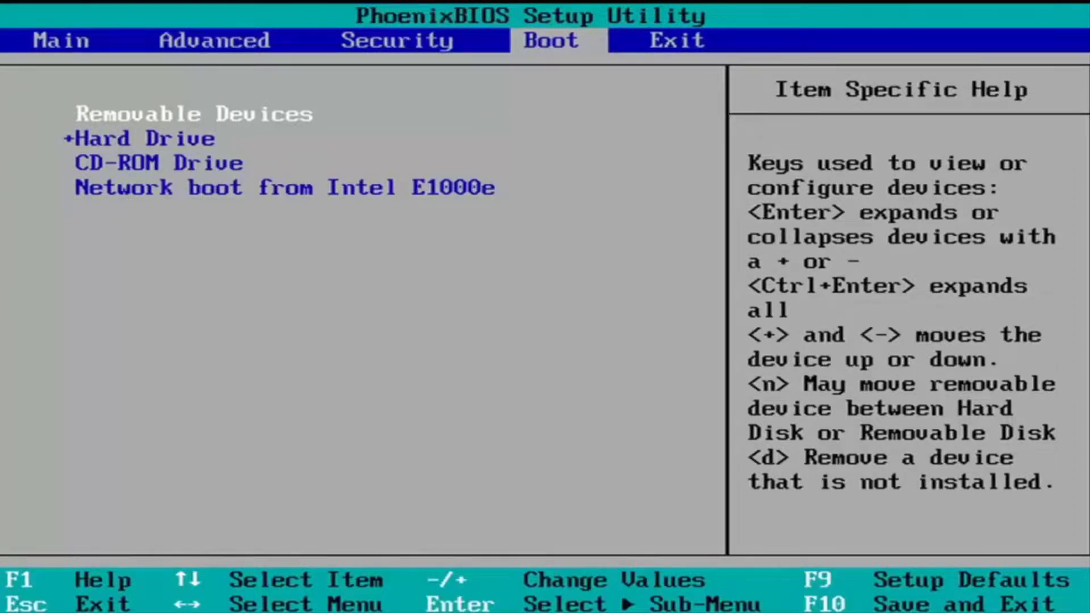
Step: Load the setup default configuration with F9 and confirm Yes
key("F9")
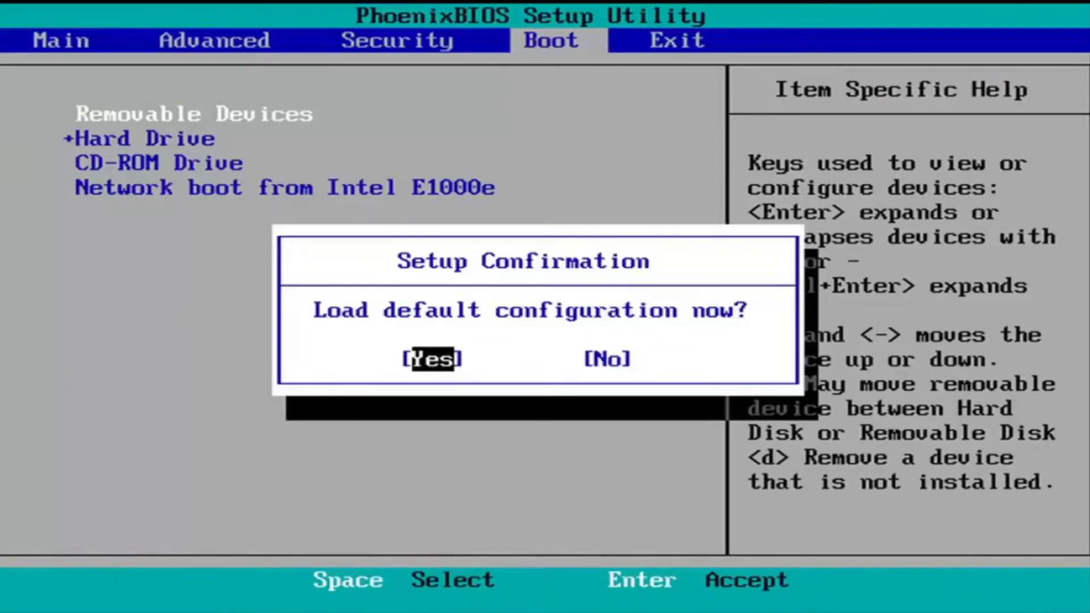
key("Return")
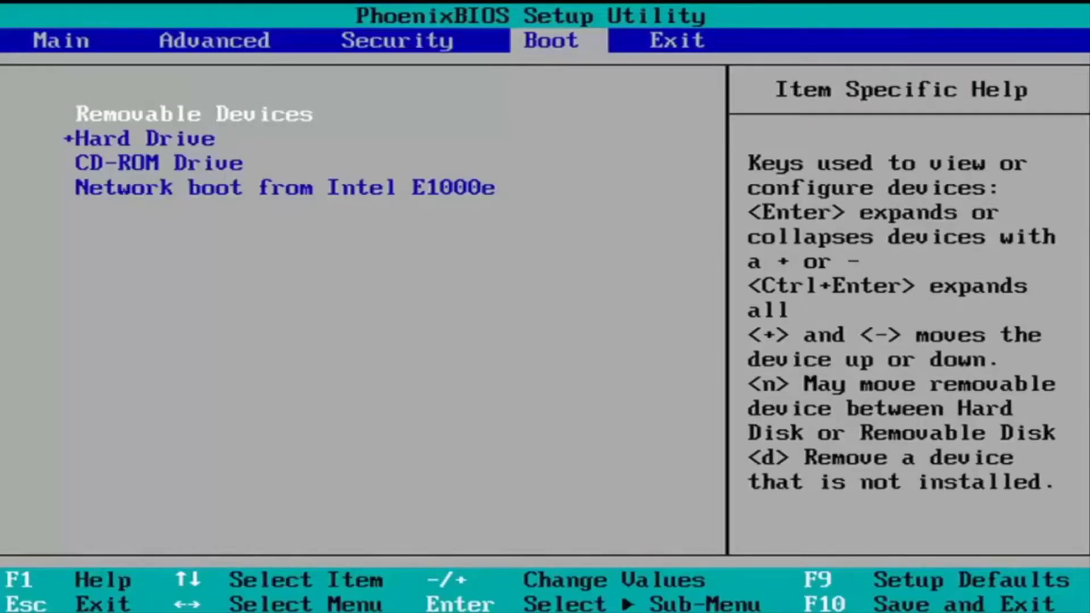
Step: Save changes with F10 and confirm Yes so the VMware machine reboots
key("F10")
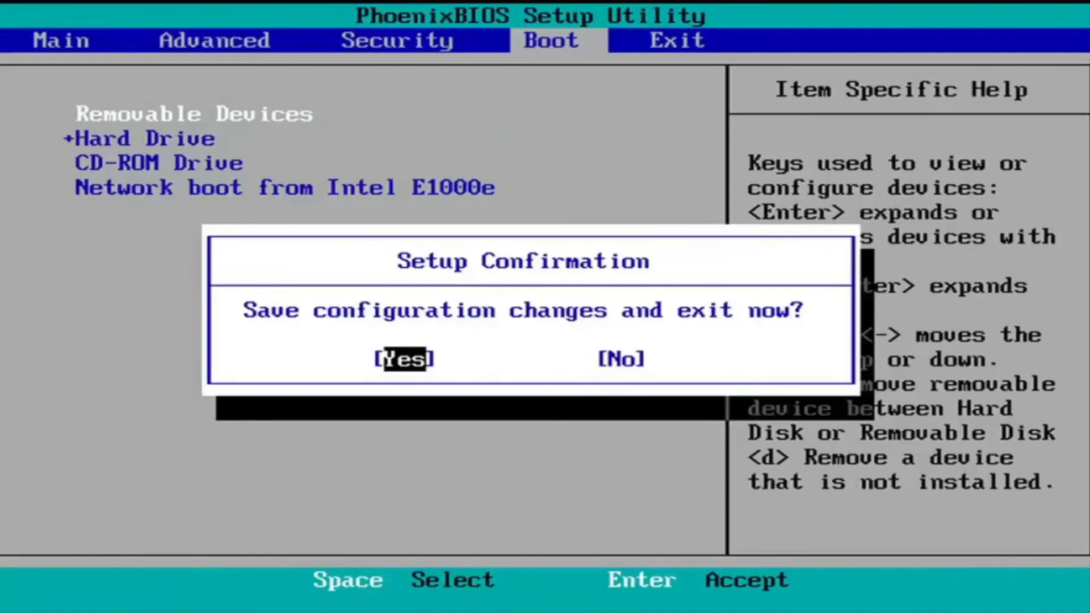
key("Return")
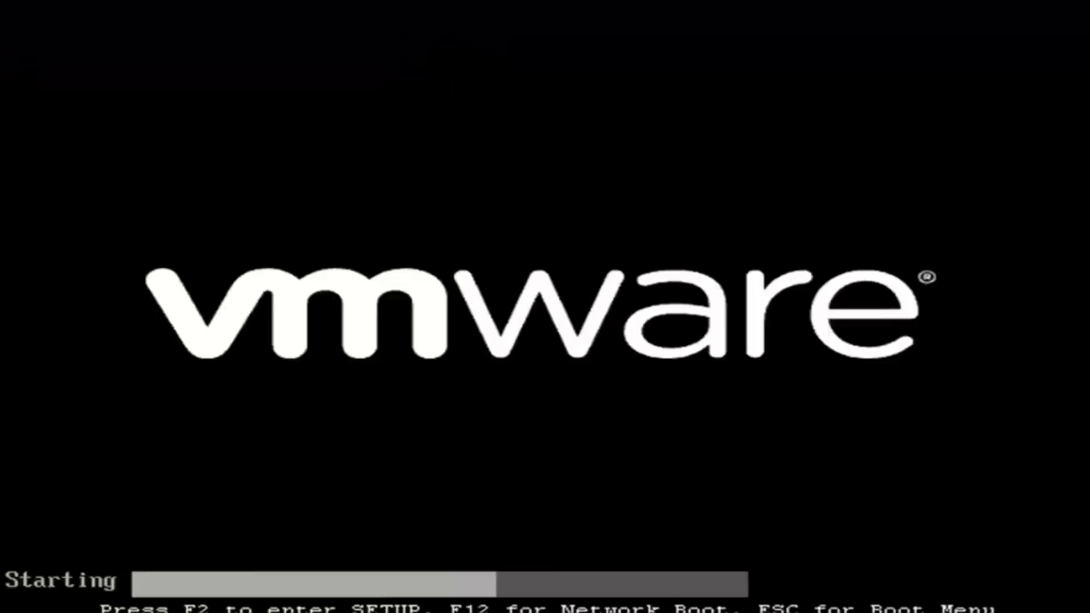